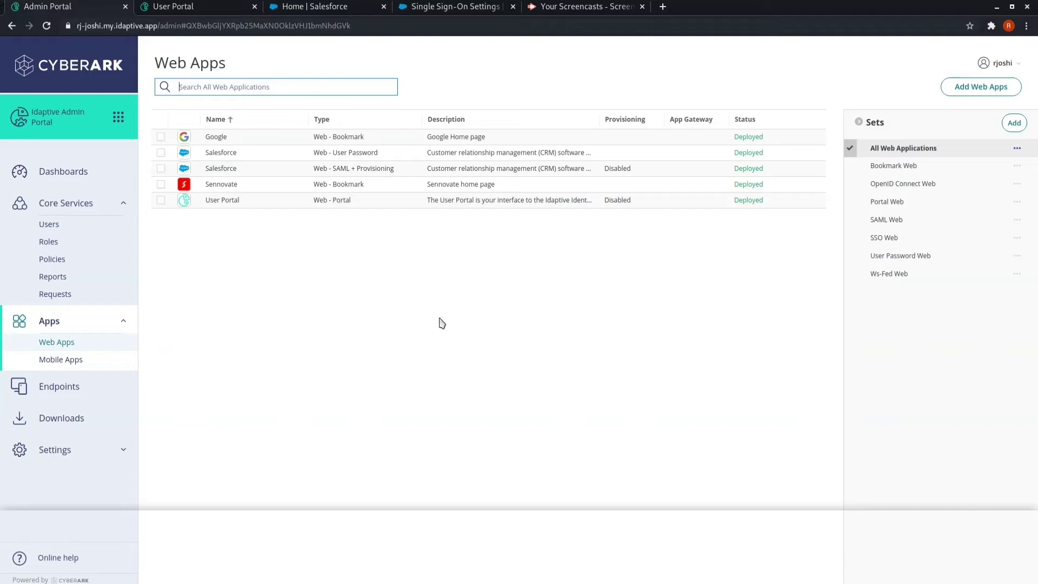
- Add the User-Password template from the Custom web apps catalog as a new app, then close the catalog
{"action": "left_click", "coordinate": [981, 88]}
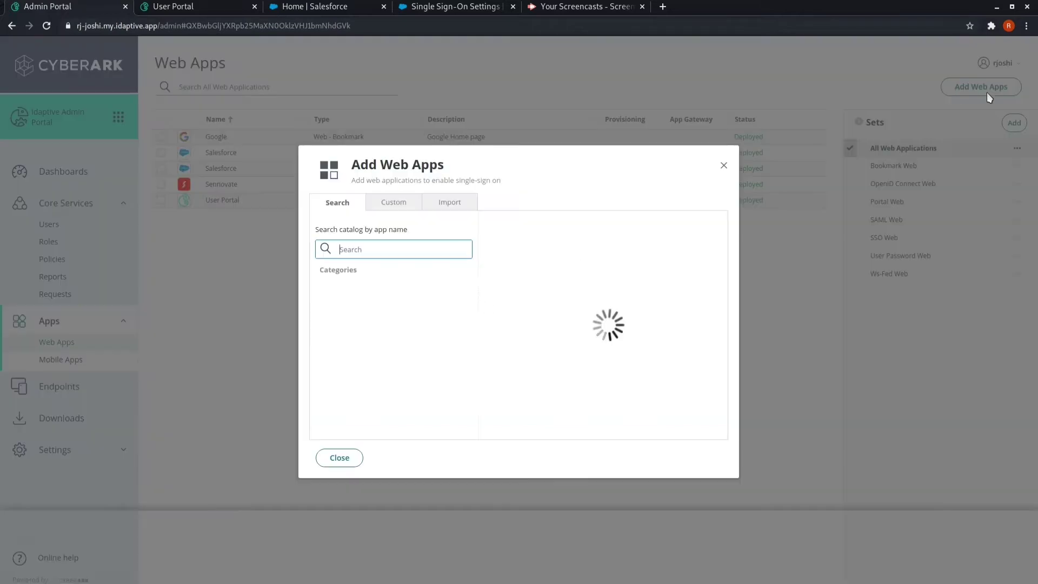
{"action": "left_click", "coordinate": [403, 206]}
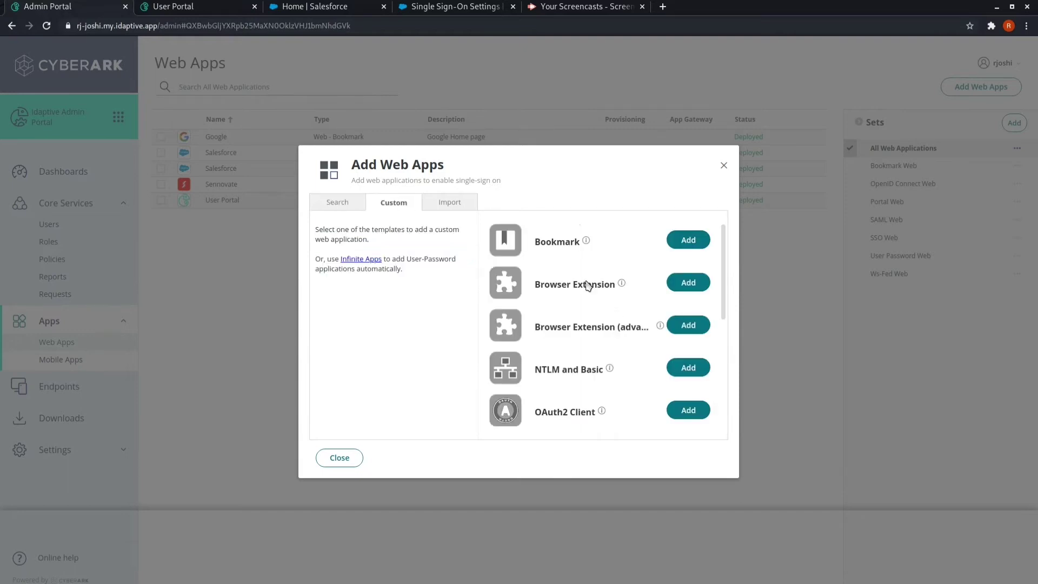
{"action": "scroll", "coordinate": [600, 332], "scroll_direction": "down", "scroll_amount": 5}
{"action": "scroll", "coordinate": [600, 332], "scroll_direction": "up", "scroll_amount": 2}
{"action": "scroll", "coordinate": [599, 331], "scroll_direction": "down", "scroll_amount": 3}
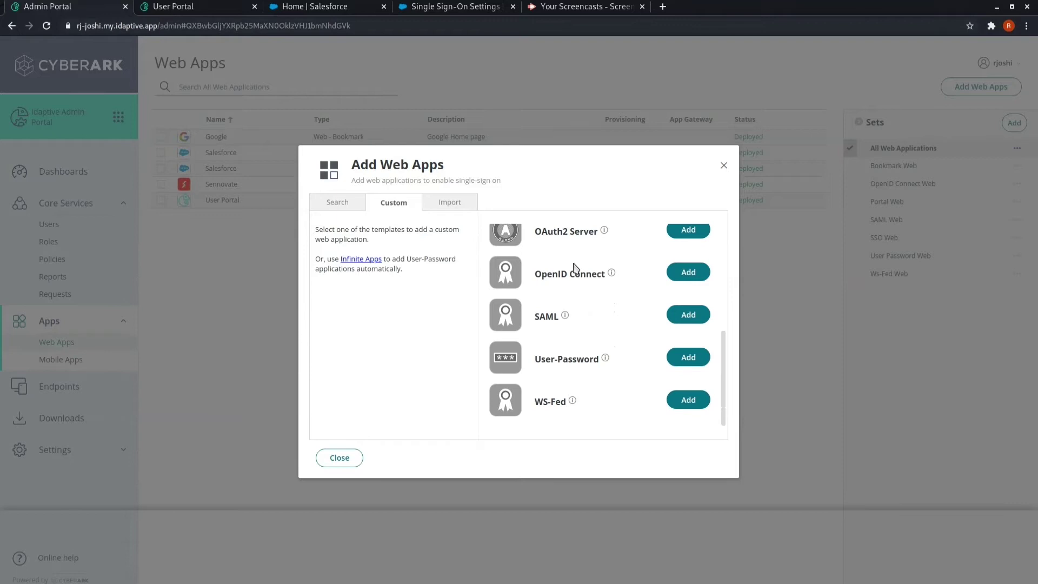
{"action": "scroll", "coordinate": [574, 268], "scroll_direction": "up", "scroll_amount": 5}
{"action": "scroll", "coordinate": [575, 268], "scroll_direction": "down", "scroll_amount": 4}
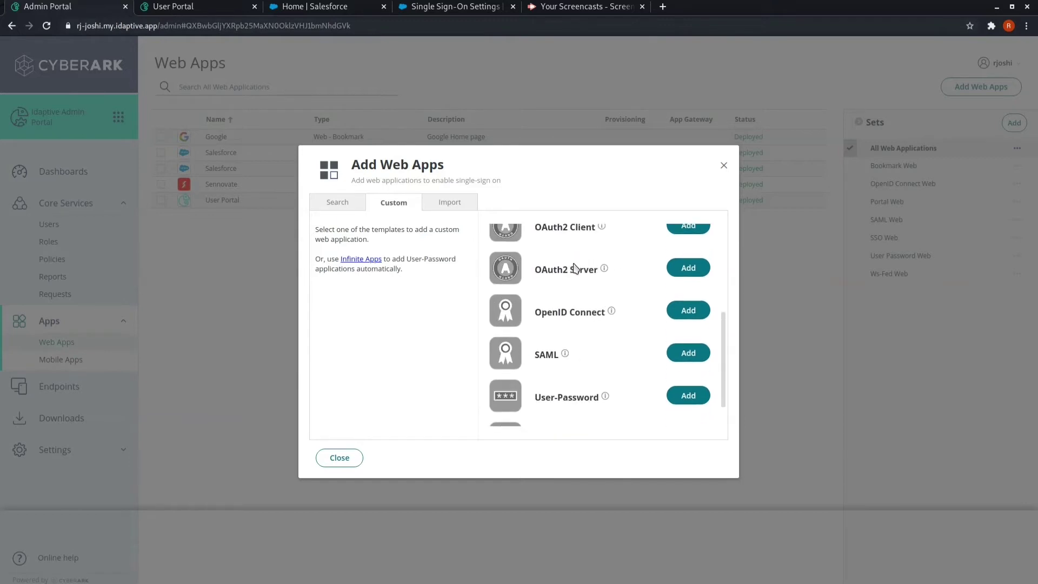
{"action": "left_click", "coordinate": [689, 396]}
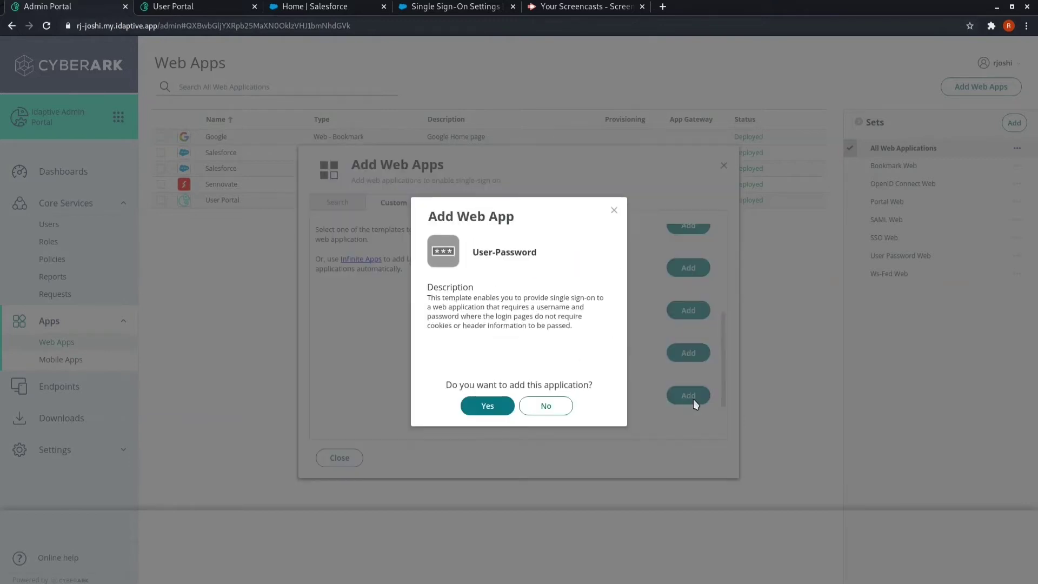
{"action": "left_click", "coordinate": [485, 409]}
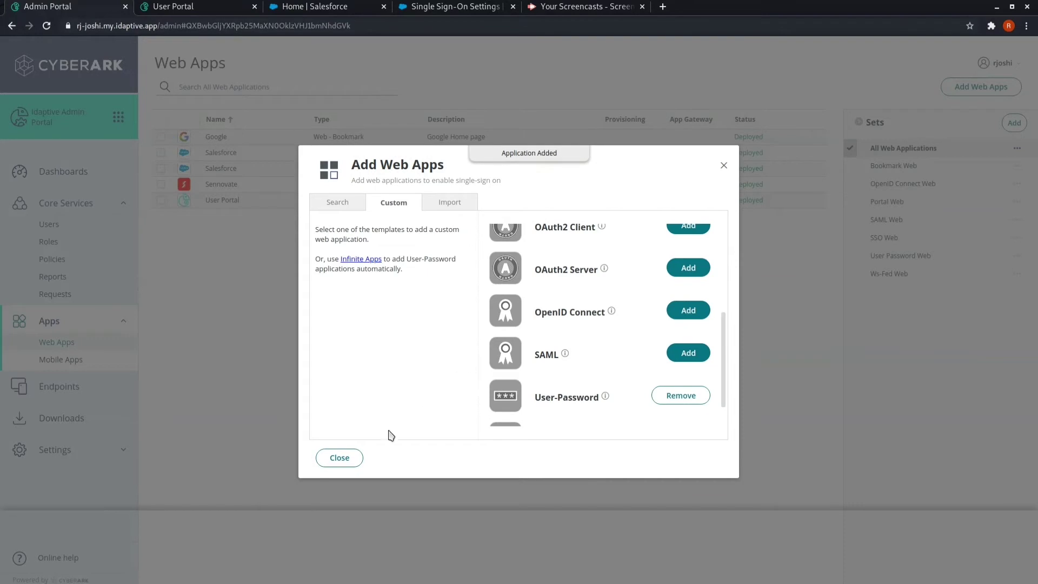
{"action": "left_click", "coordinate": [723, 165]}
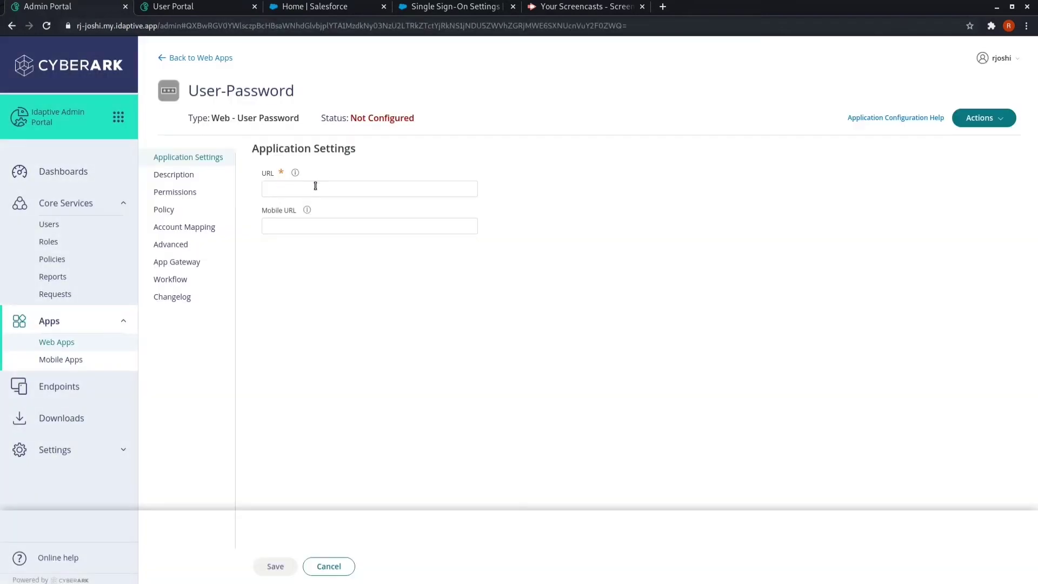
{"action": "left_click", "coordinate": [312, 187]}
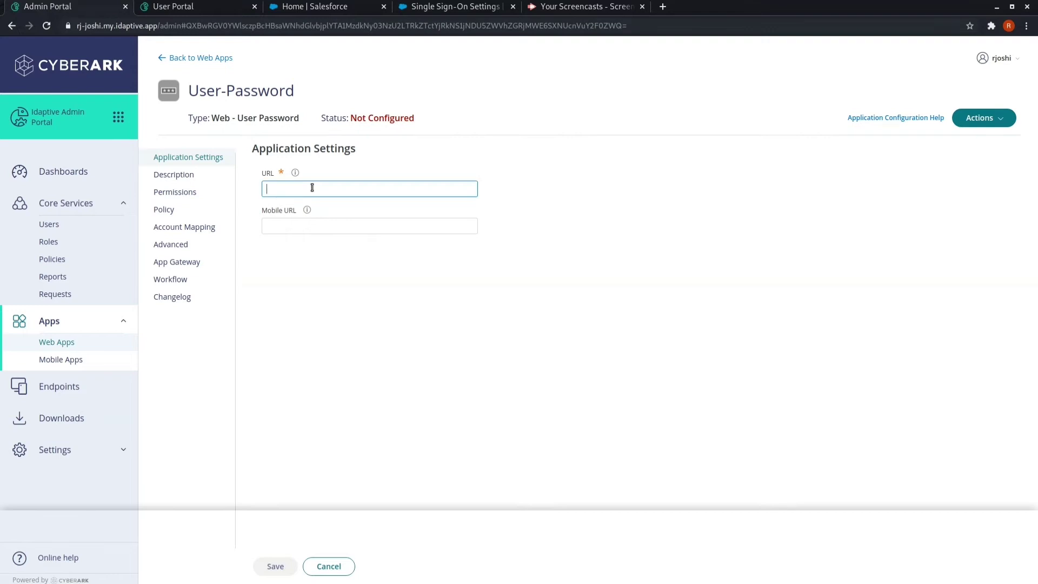
{"action": "type", "text": "https://sennnovate17.lightning.force.com"}
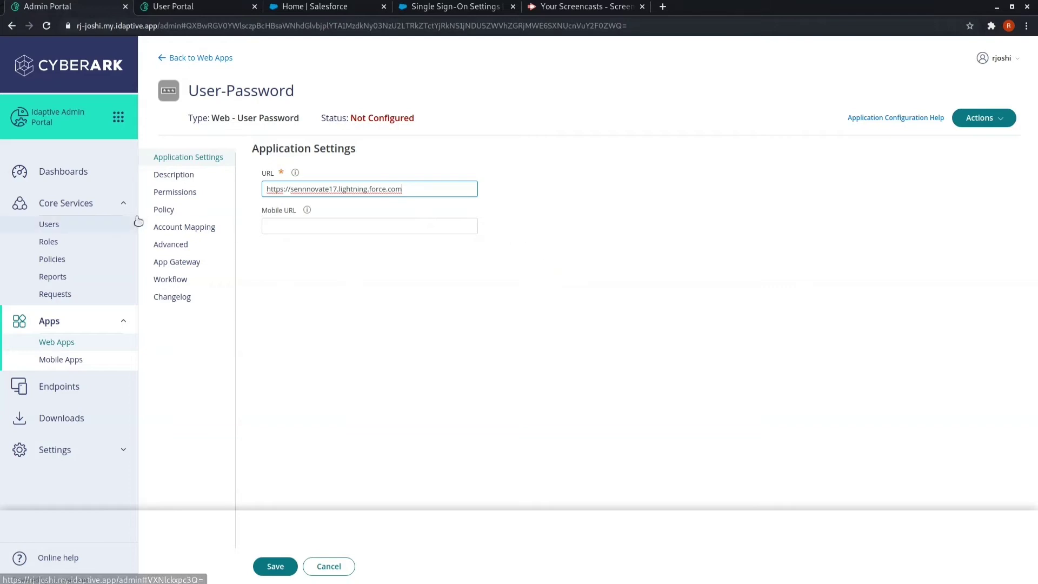
{"action": "left_click", "coordinate": [182, 174]}
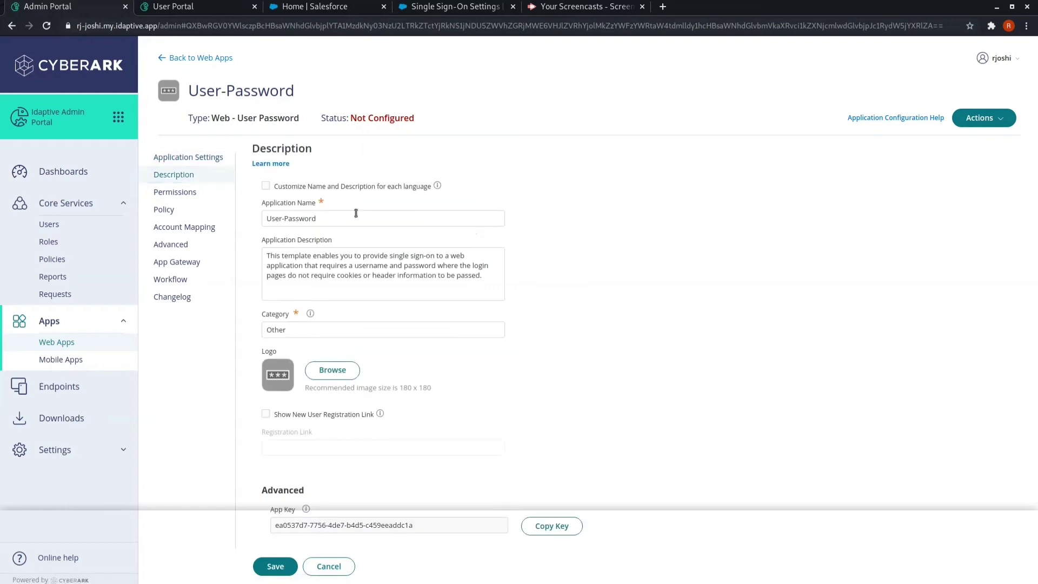
{"action": "left_click", "coordinate": [375, 221]}
{"action": "key", "text": "ctrl+a"}
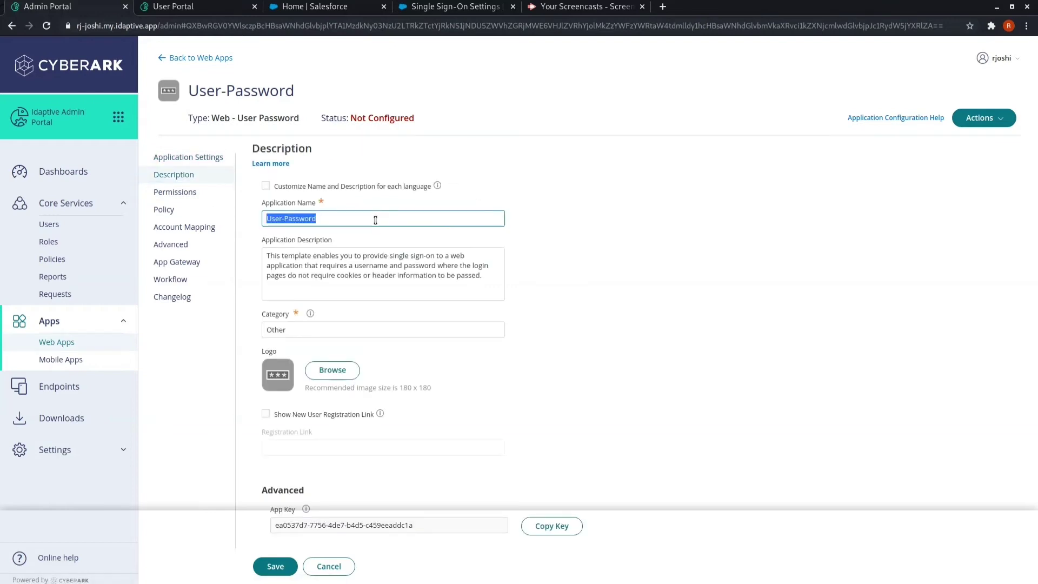
{"action": "type", "text": "SF"}
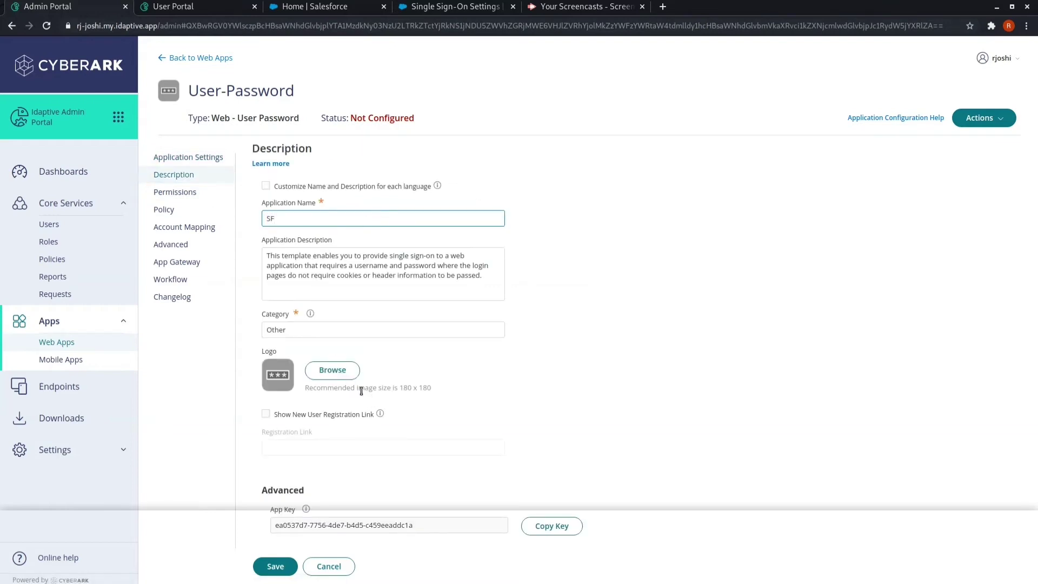
- Try choosing ezgif.com-webp-to-jpg.jpg as the app logo, then close the file picker
{"action": "left_click", "coordinate": [332, 377]}
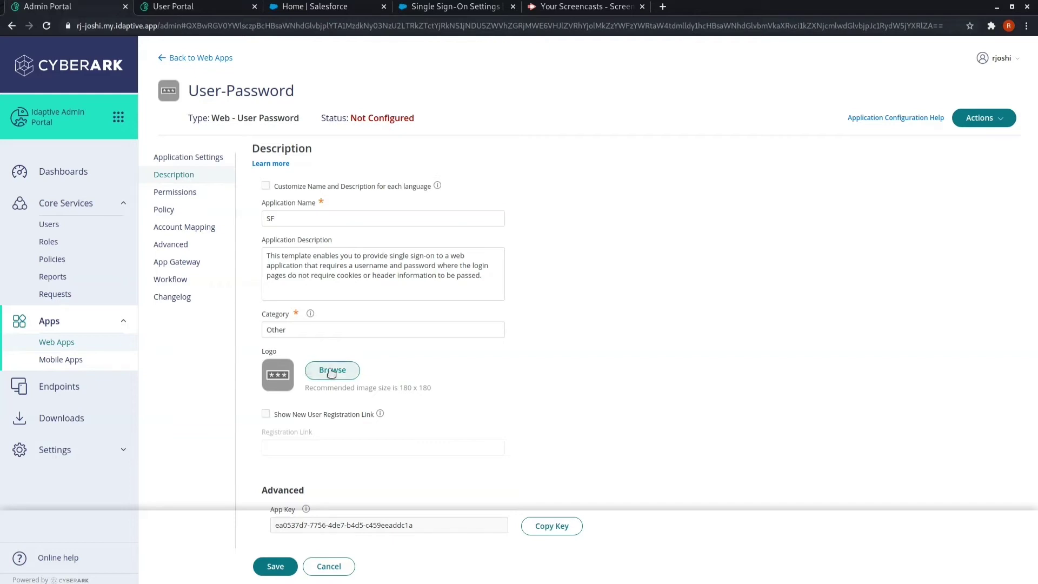
{"action": "left_click", "coordinate": [349, 144]}
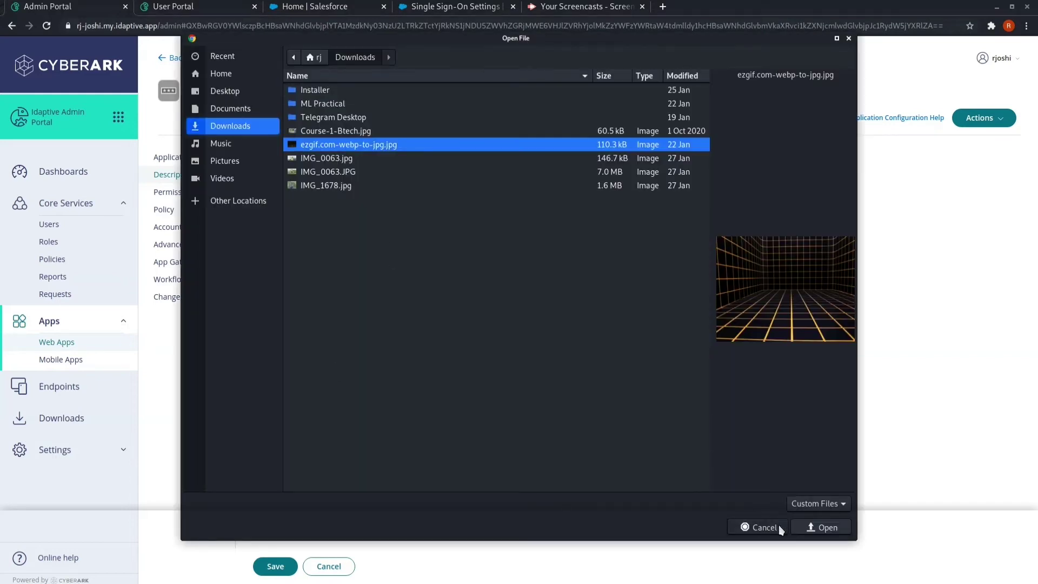
{"action": "left_click", "coordinate": [818, 527]}
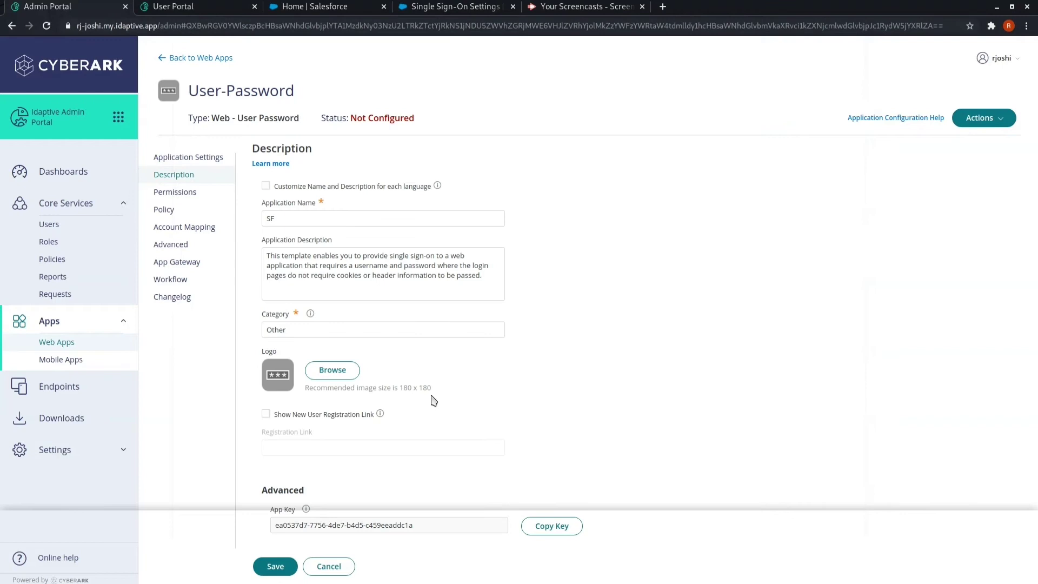
- Grant both matching users permission to the SF app
{"action": "left_click", "coordinate": [192, 192]}
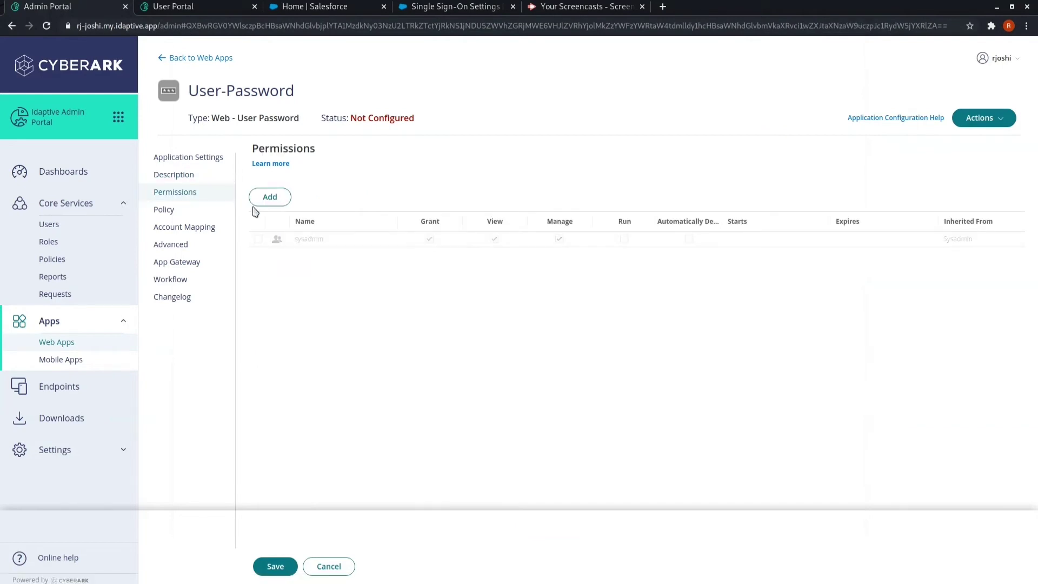
{"action": "left_click", "coordinate": [279, 203]}
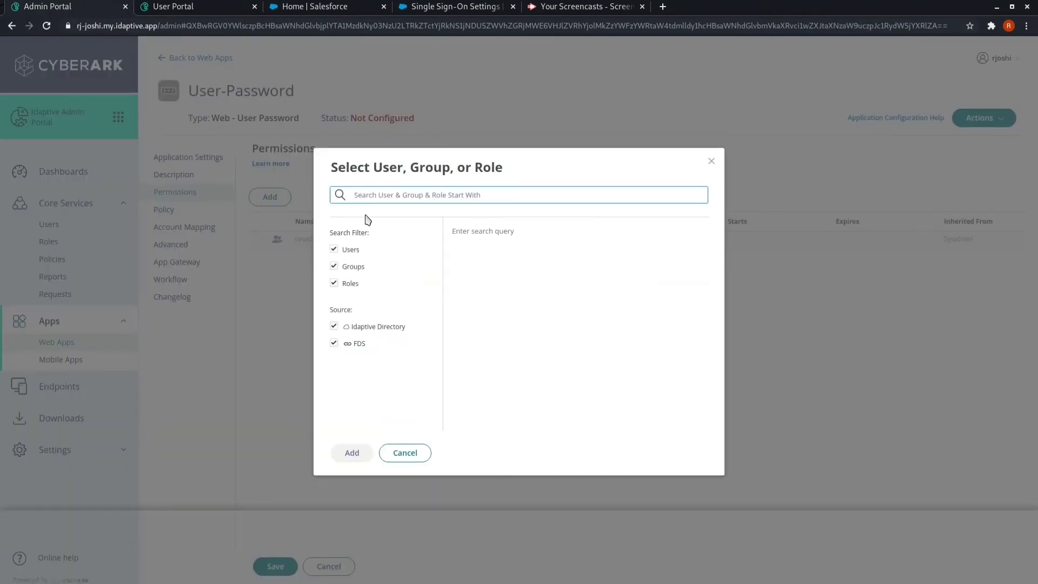
{"action": "type", "text": "r"}
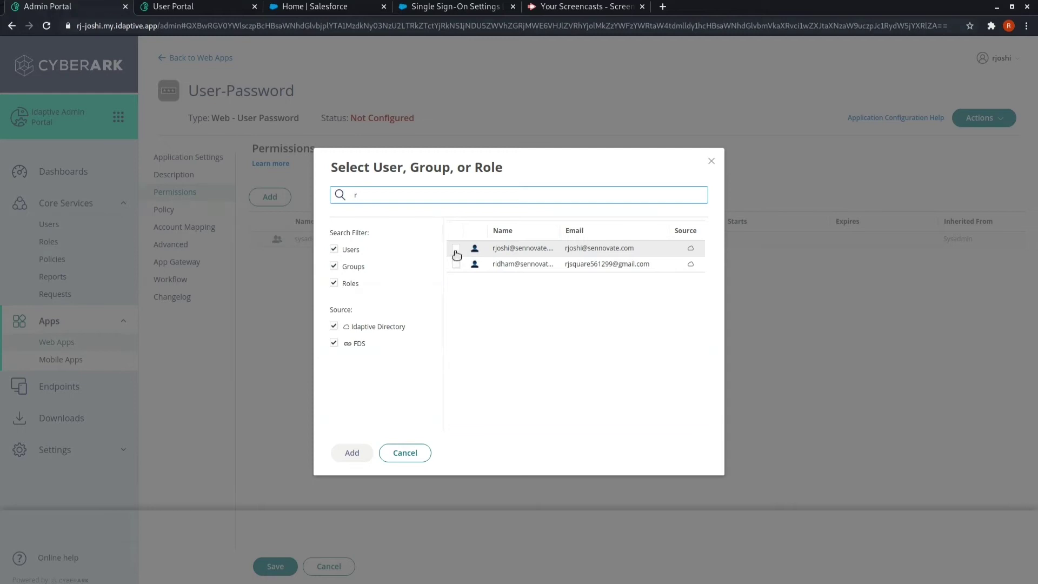
{"action": "left_click", "coordinate": [456, 249]}
{"action": "left_click", "coordinate": [456, 265]}
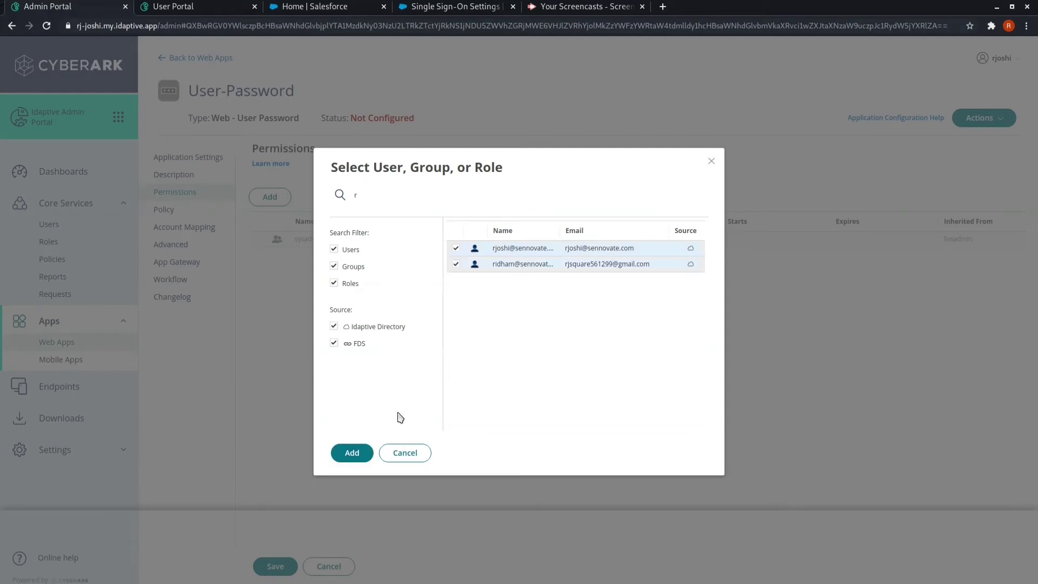
{"action": "left_click", "coordinate": [346, 452]}
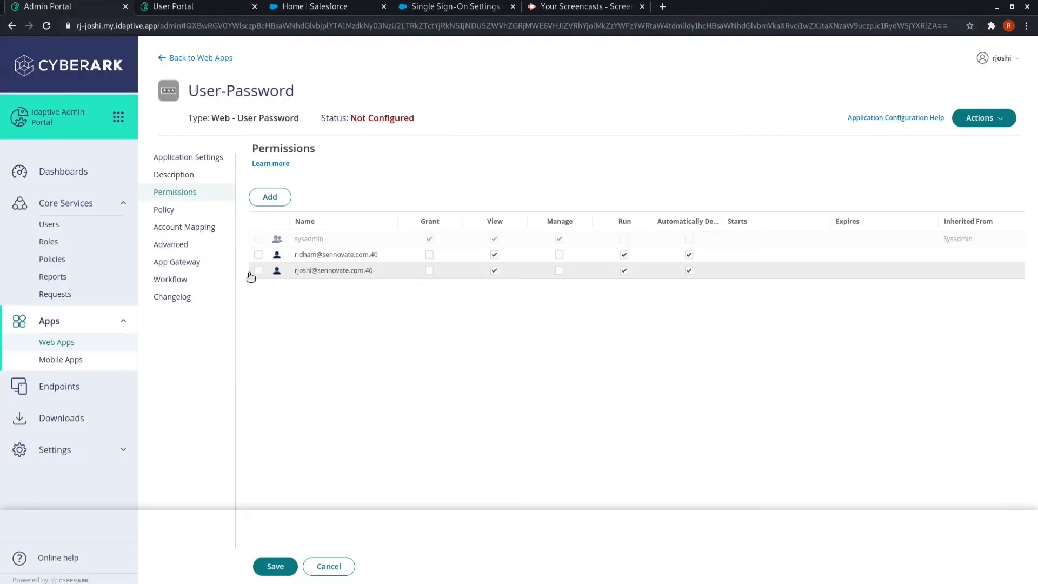
- Set the app's default authentication profile to 007
{"action": "left_click", "coordinate": [190, 210]}
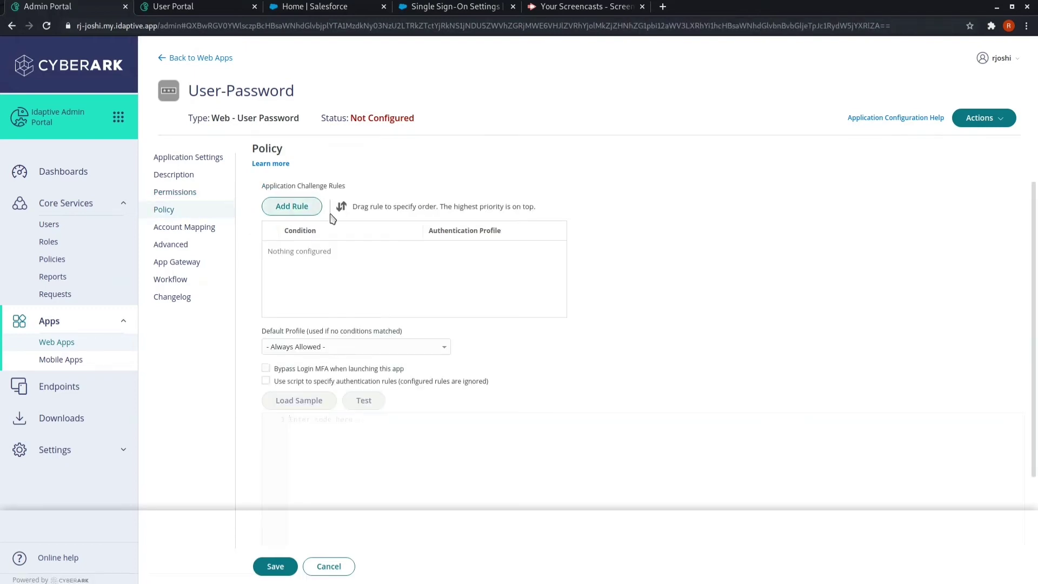
{"action": "left_click", "coordinate": [344, 347]}
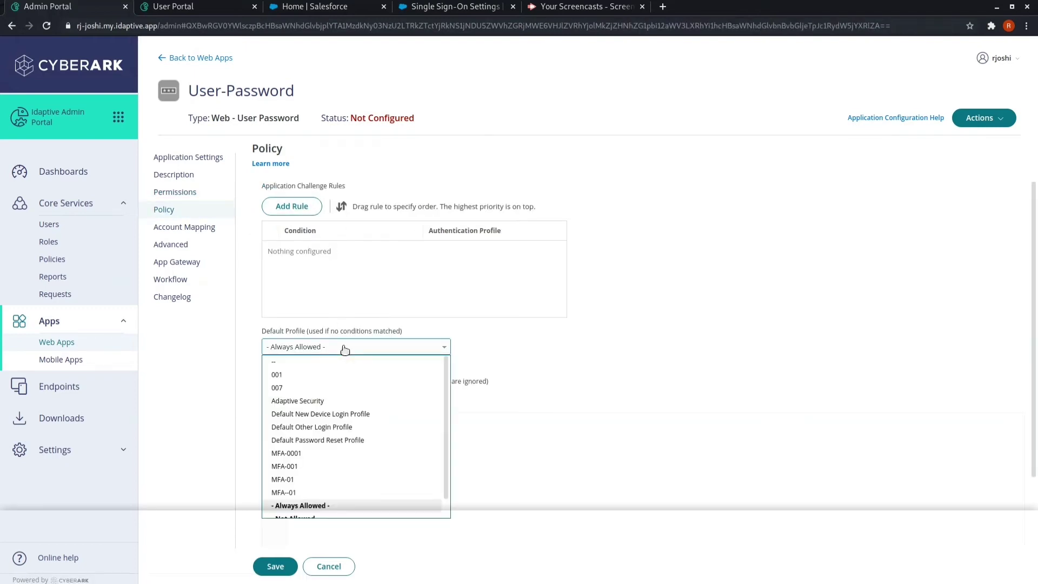
{"action": "left_click", "coordinate": [331, 391]}
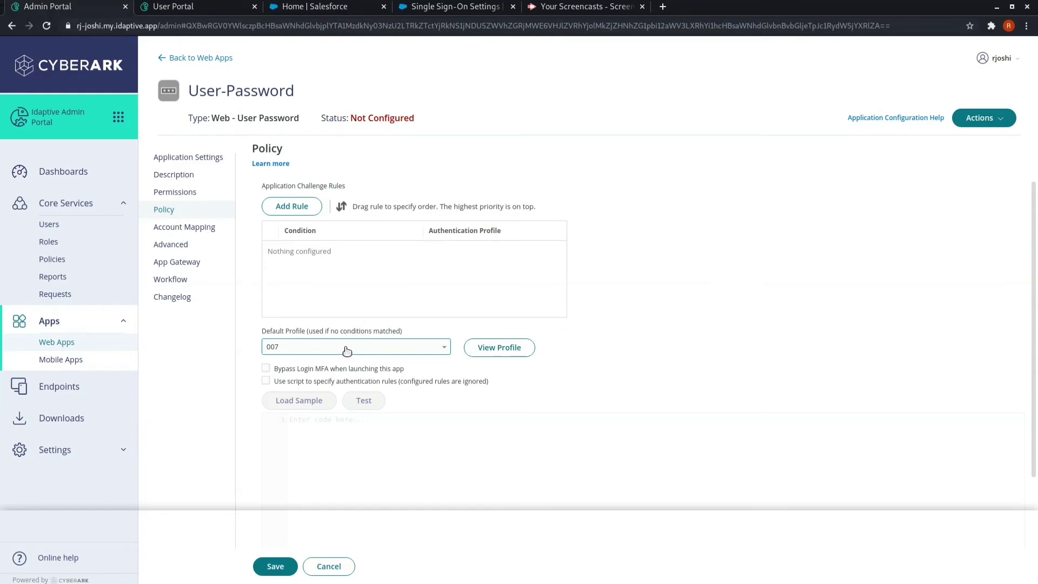
- Save the SF app, use Reload Rights from the account menu, and go back to Web Apps
{"action": "left_click", "coordinate": [276, 566]}
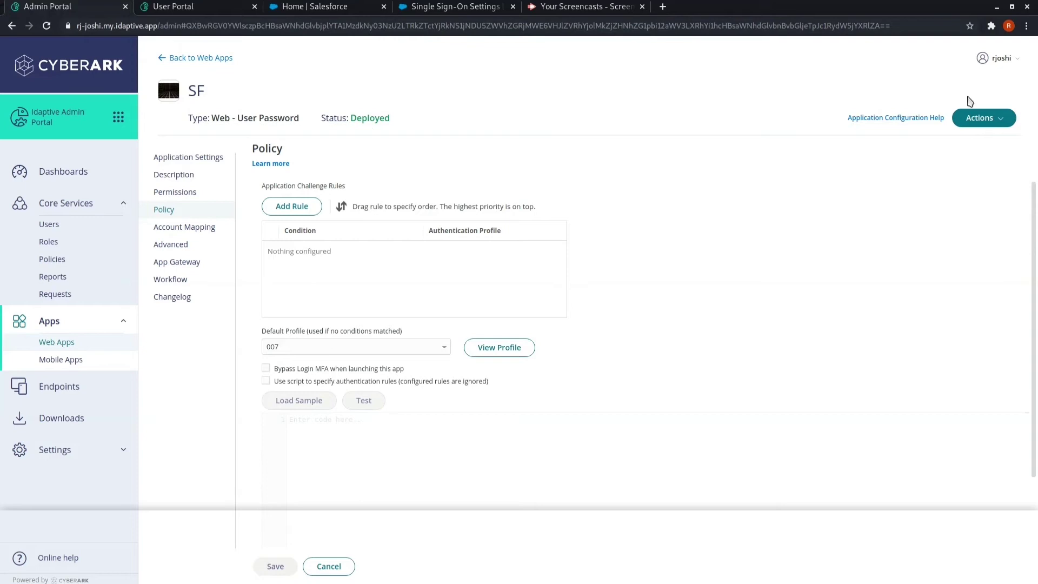
{"action": "left_click", "coordinate": [1006, 64]}
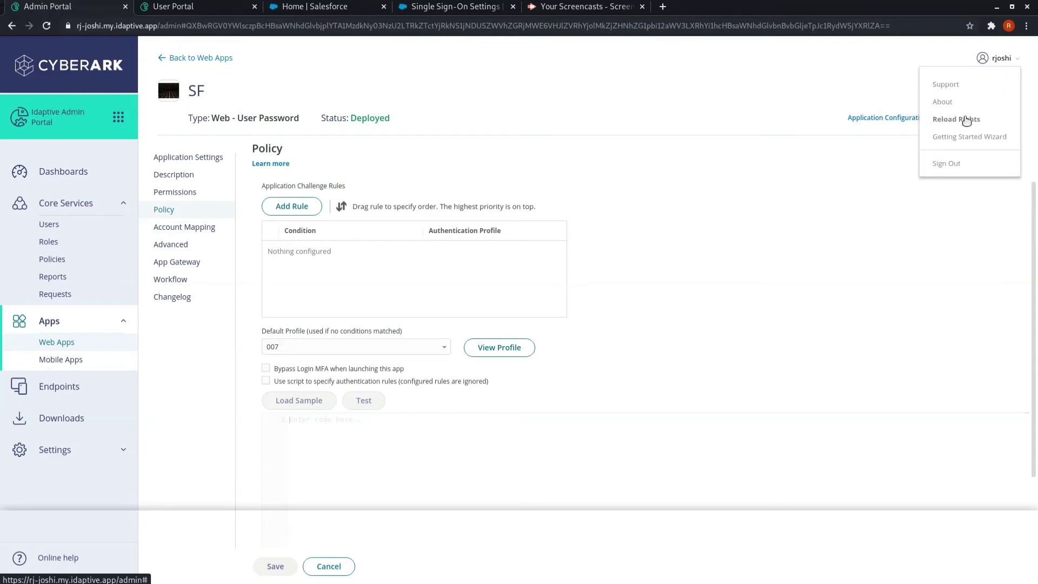
{"action": "left_click", "coordinate": [966, 120]}
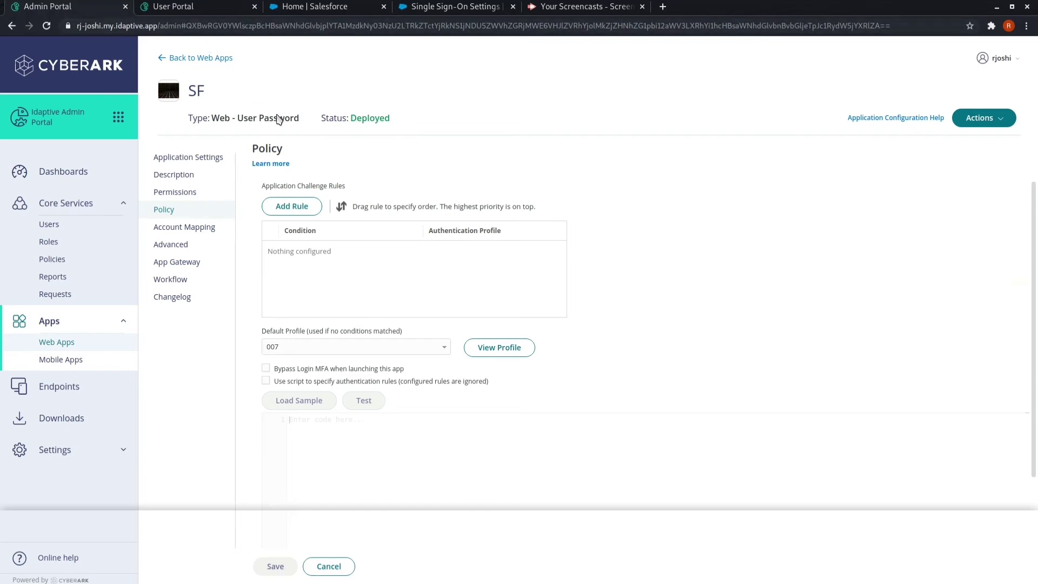
{"action": "left_click", "coordinate": [175, 64]}
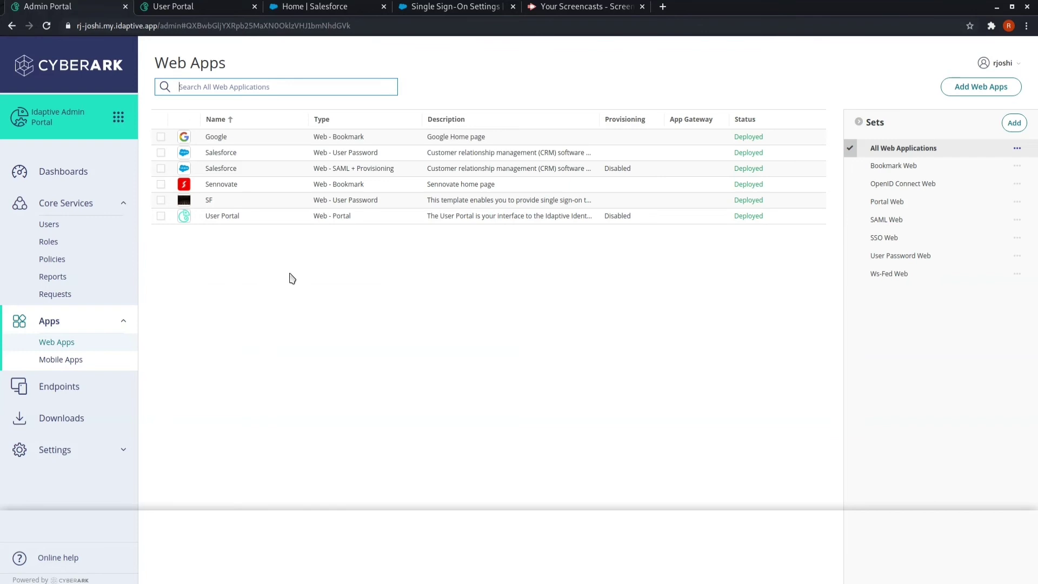
- Launch the SF tile from the User Portal and agree to enter credentials first
{"action": "left_click", "coordinate": [187, 7]}
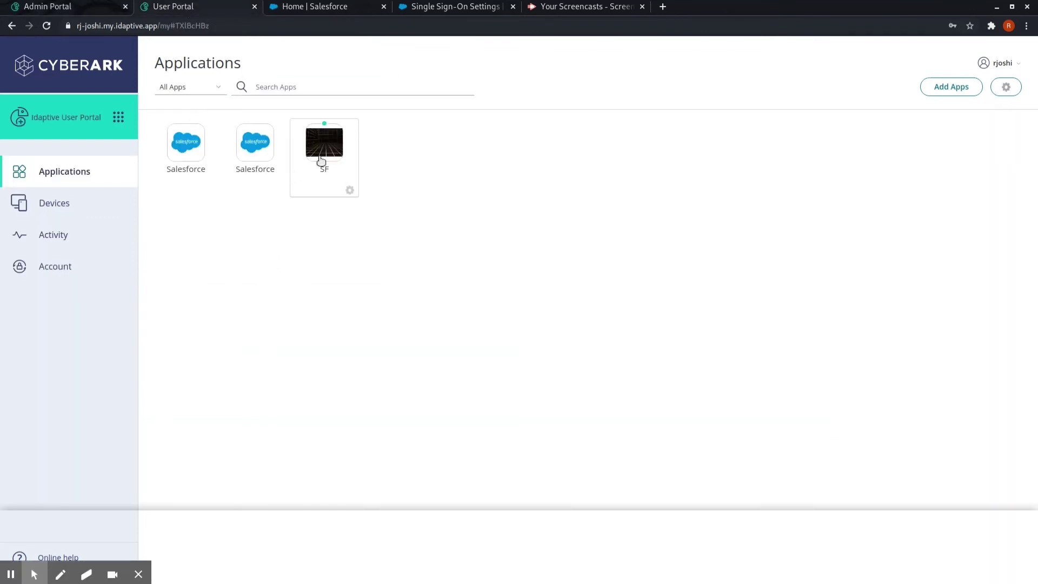
{"action": "mouse_move", "coordinate": [321, 161]}
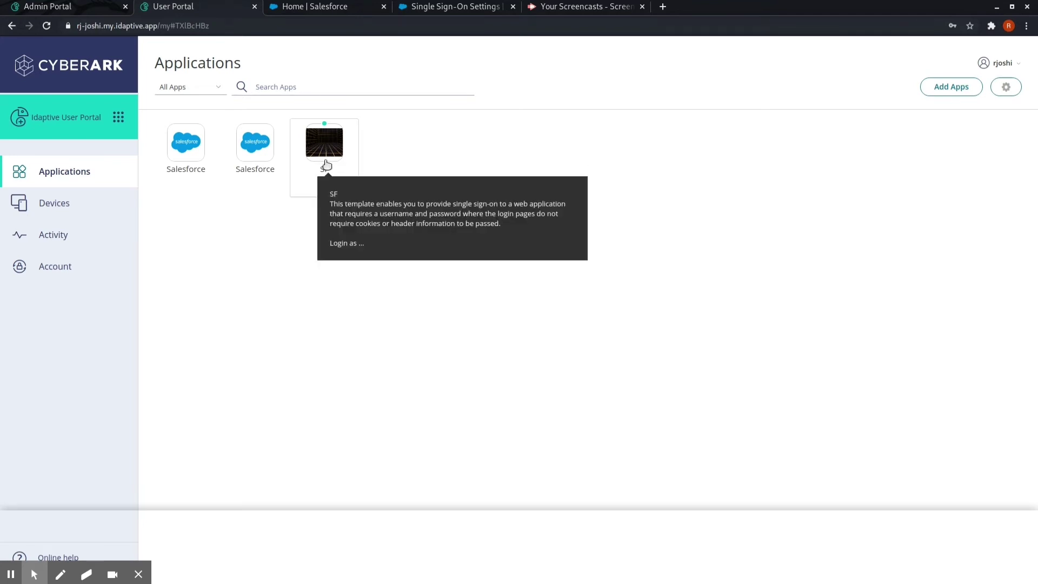
{"action": "left_click", "coordinate": [326, 163]}
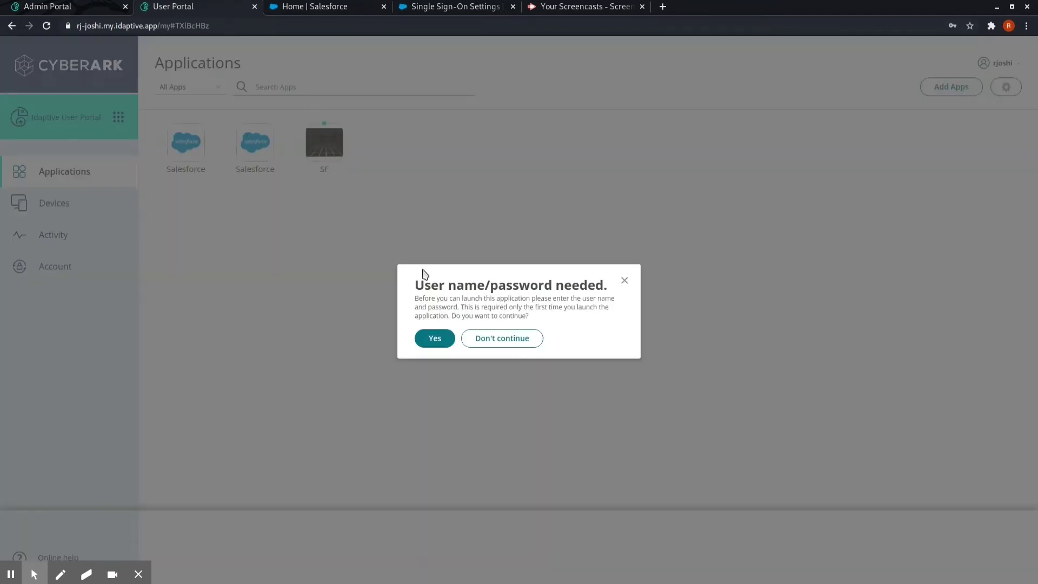
{"action": "left_click", "coordinate": [434, 340]}
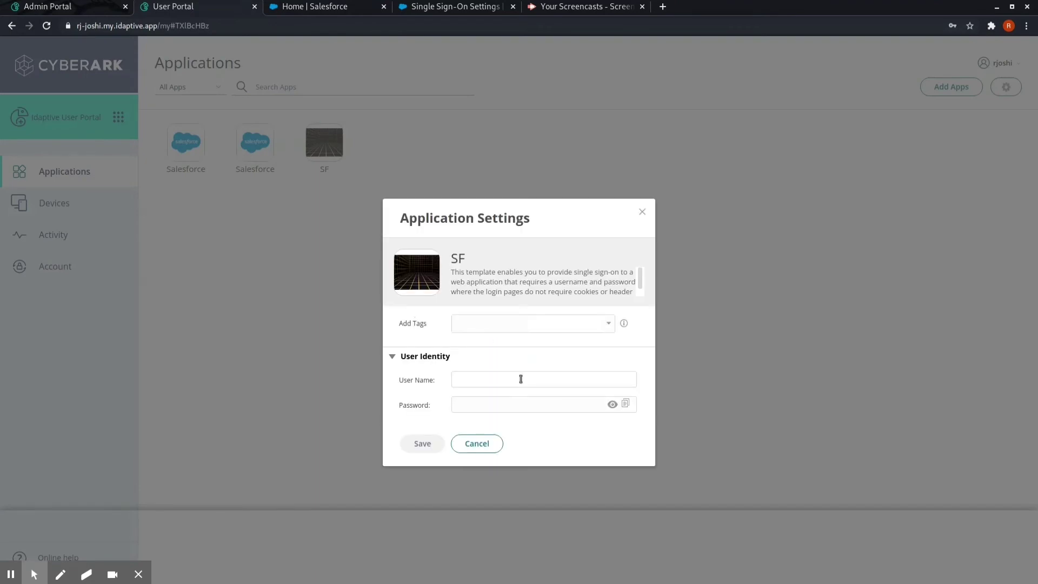
- Paste the app account's user name and type its password
{"action": "left_click", "coordinate": [539, 381]}
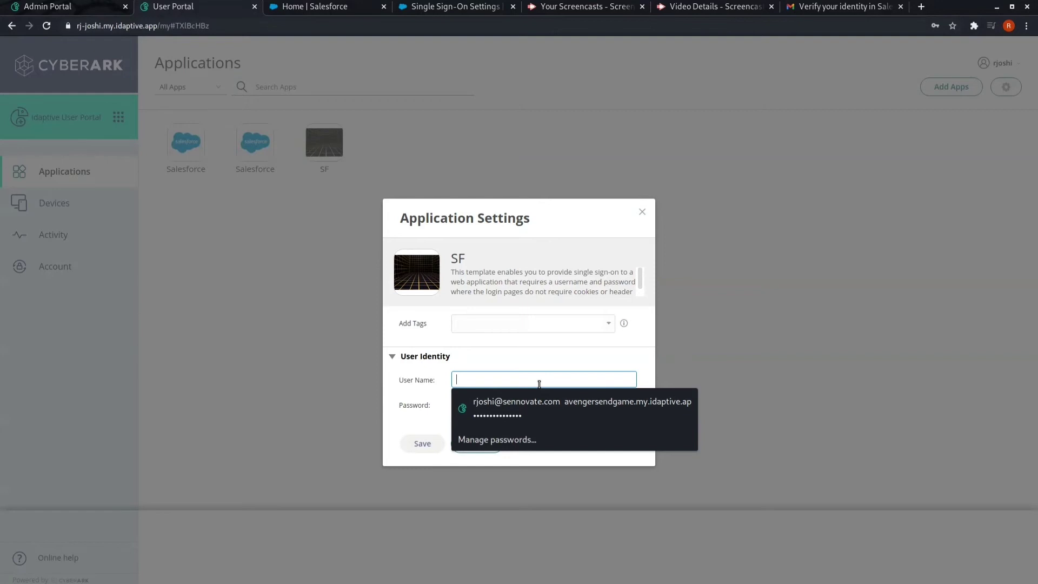
{"action": "key", "text": "ctrl+v"}
{"action": "left_click", "coordinate": [534, 406]}
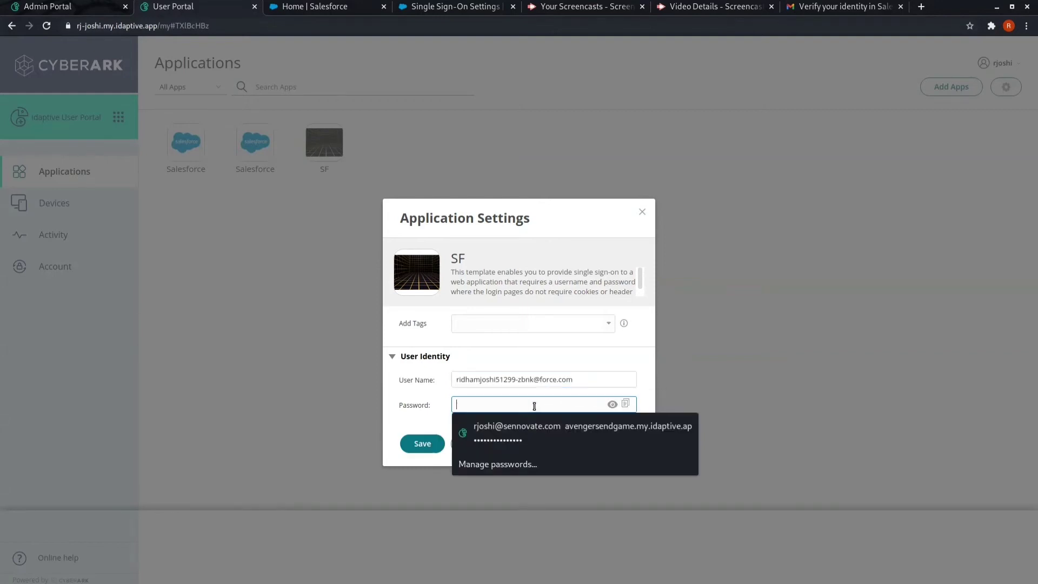
{"action": "type", "text": "*"}
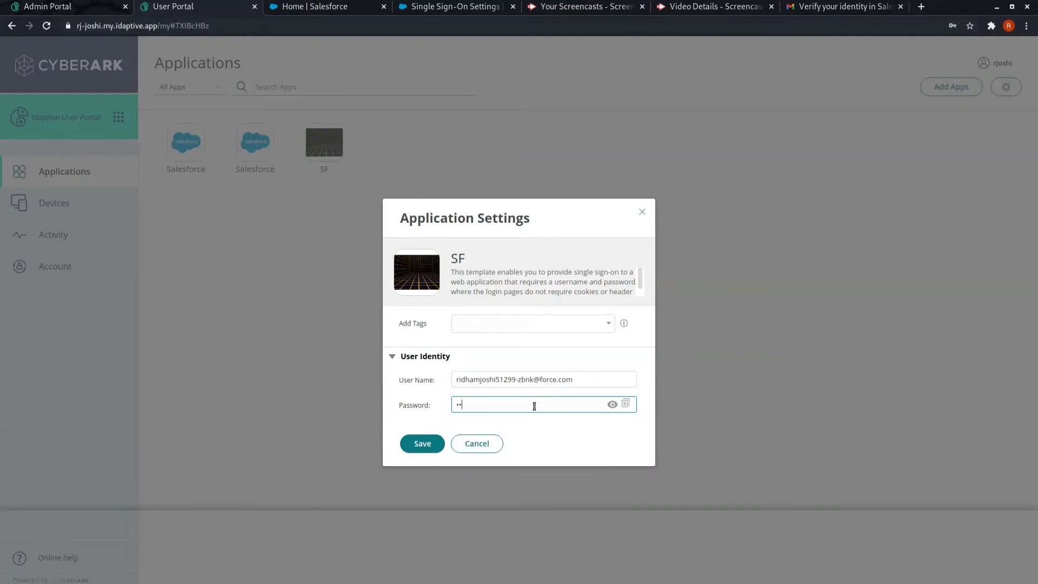
{"action": "type", "text": "*********"}
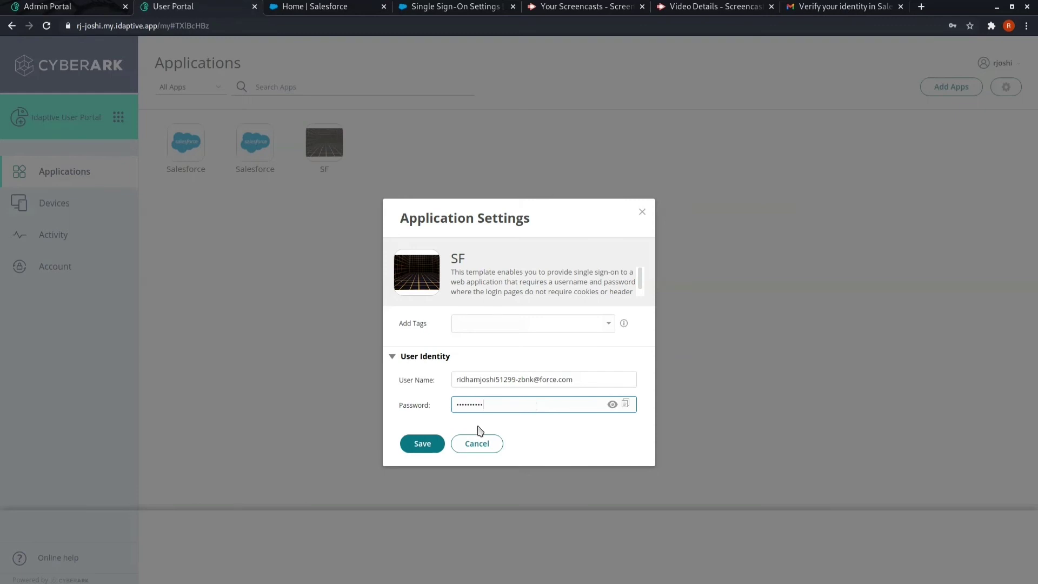
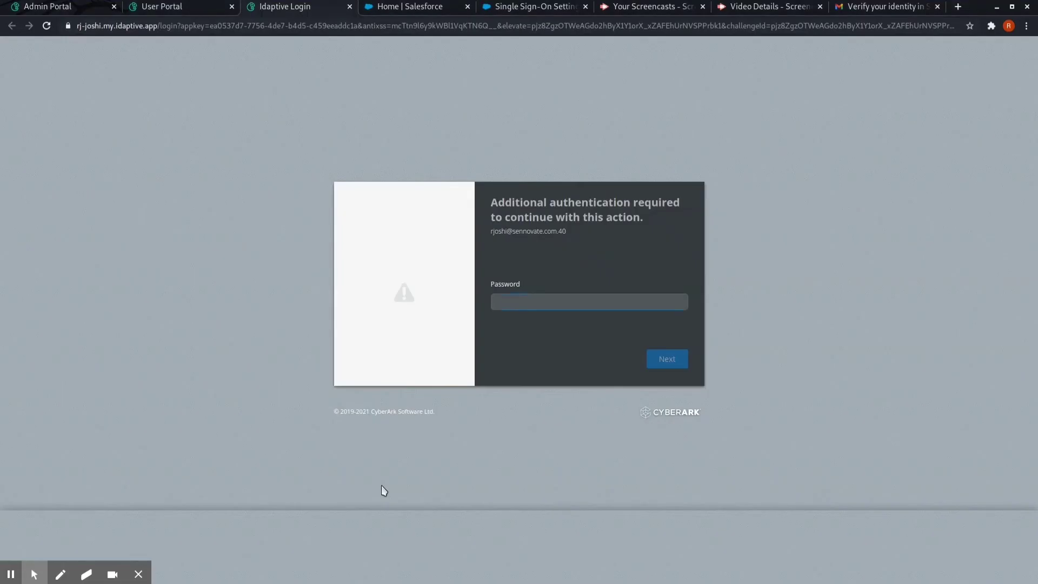
- Fill the Password field with the browser's saved account password and submit it with Next
{"action": "left_click", "coordinate": [578, 304]}
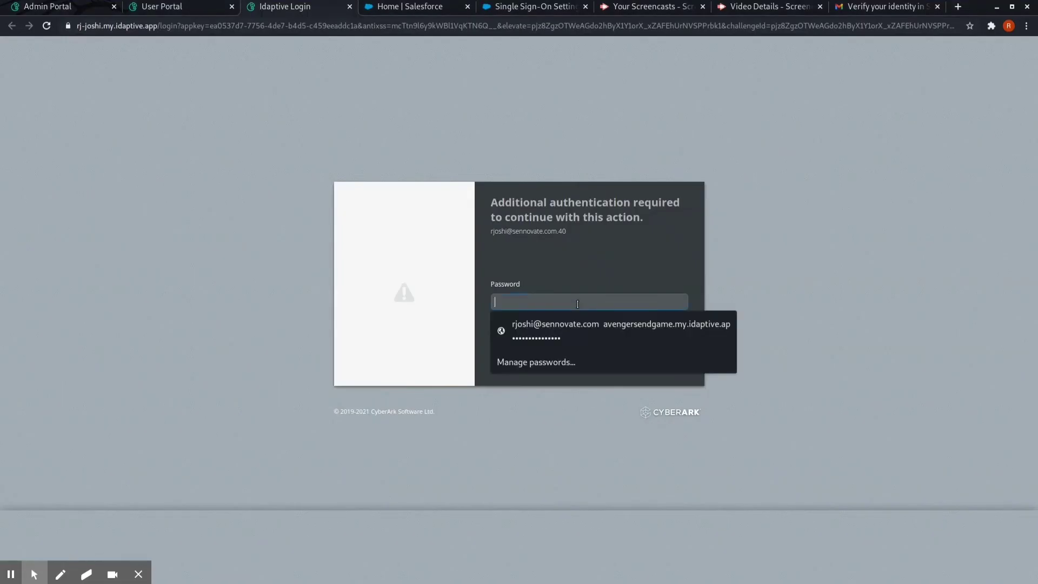
{"action": "left_click", "coordinate": [633, 332]}
{"action": "left_click", "coordinate": [666, 358]}
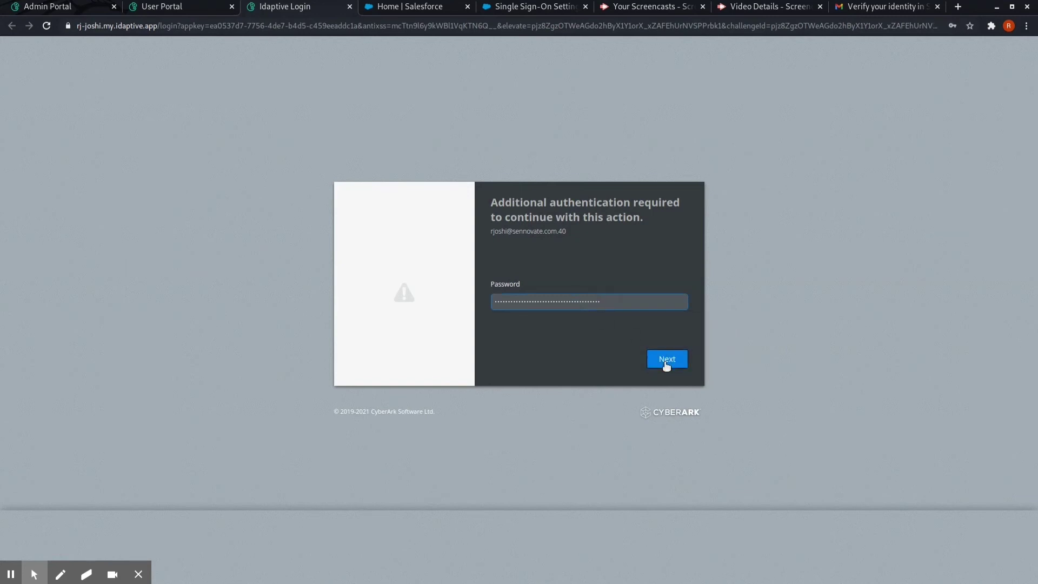